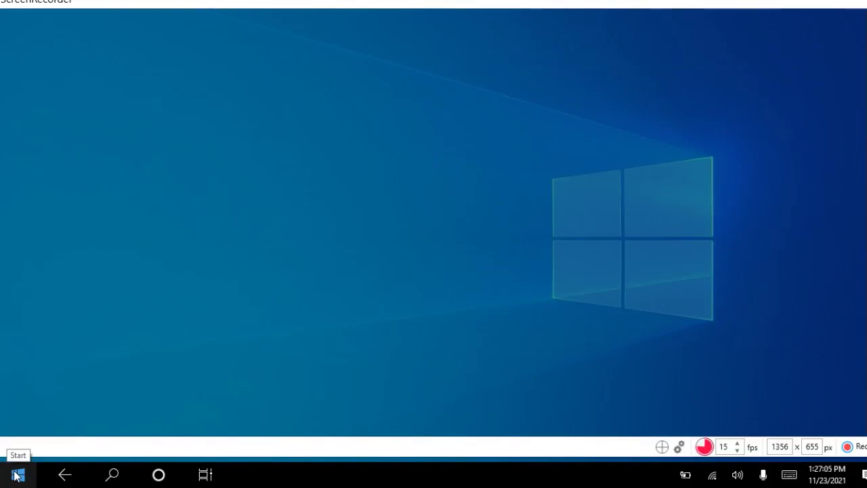
Search the computer for "wordpad" and open WordPad with a blank document
click(16, 476)
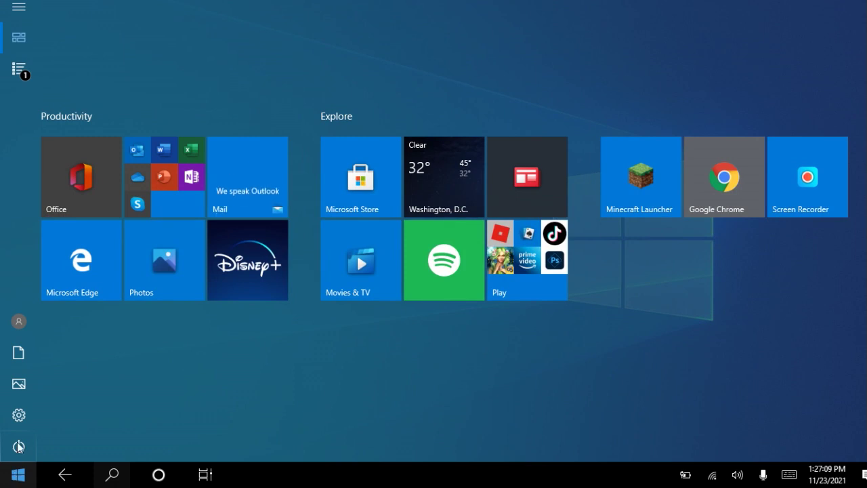
click(113, 476)
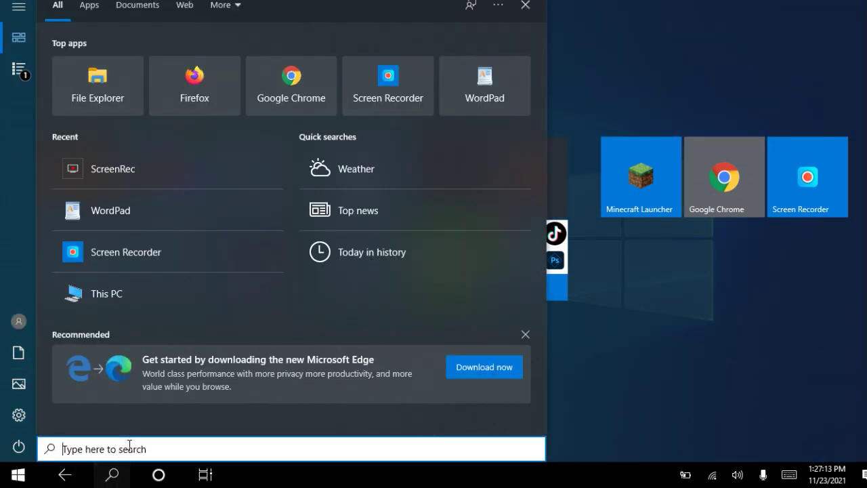
text(wordpa)
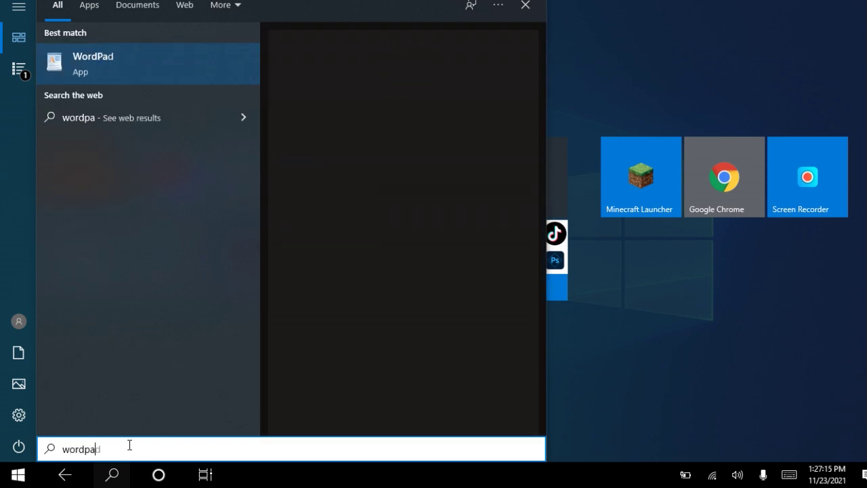
text(d)
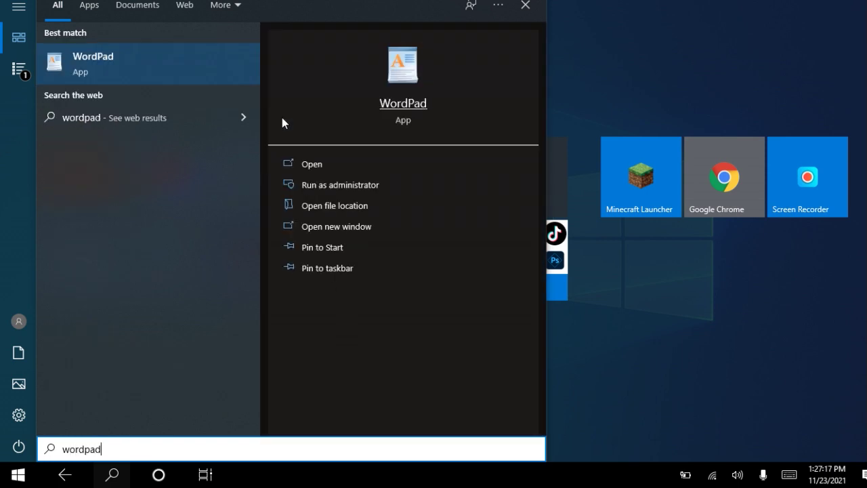
click(220, 79)
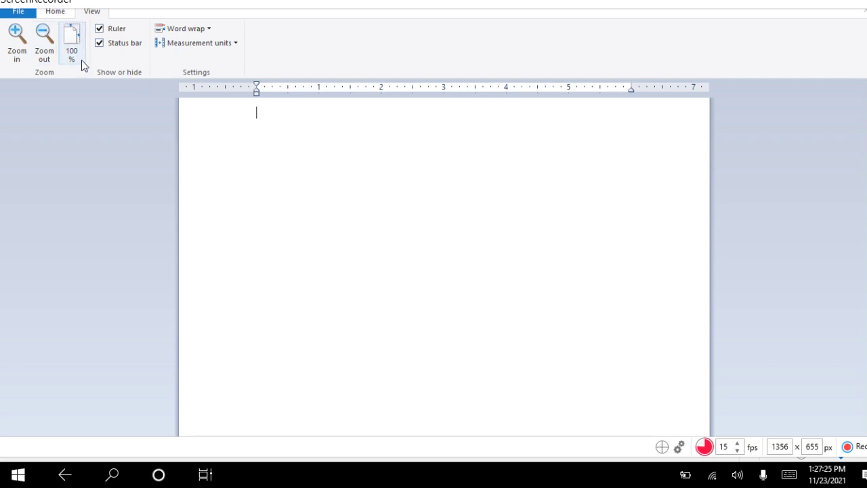
click(53, 14)
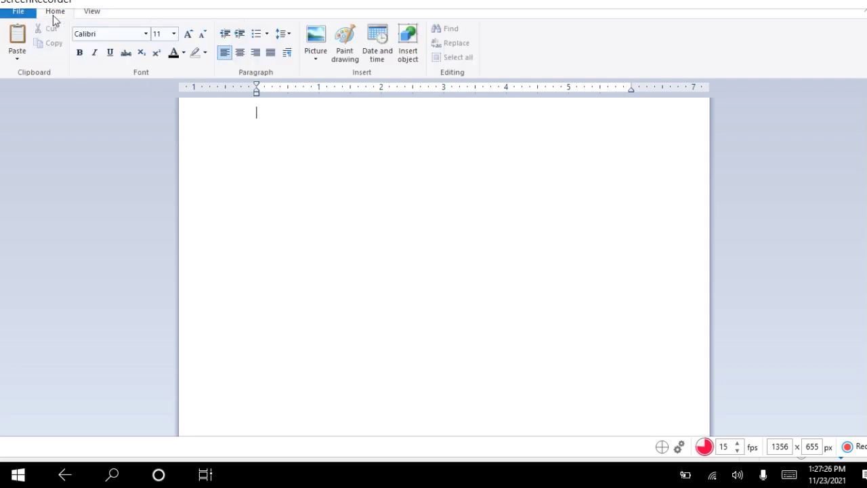
click(88, 17)
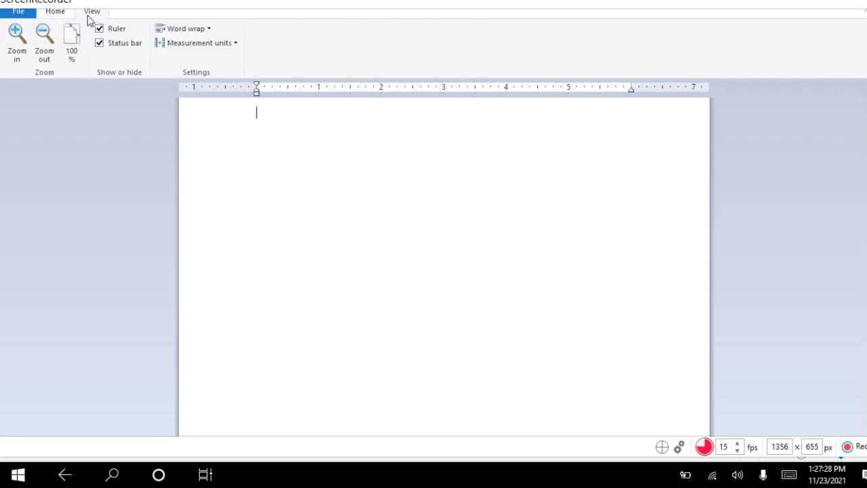
click(54, 14)
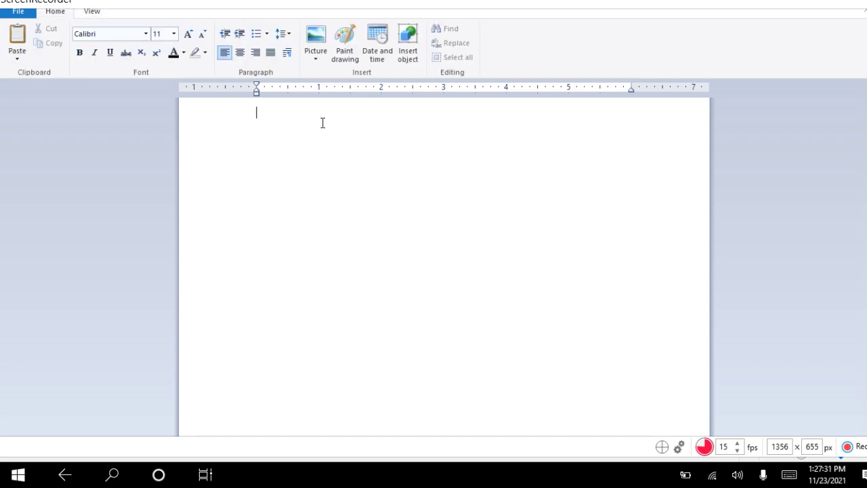
Enter the heading "Computer" on the first line and start a new paragraph below it
text(Comput)
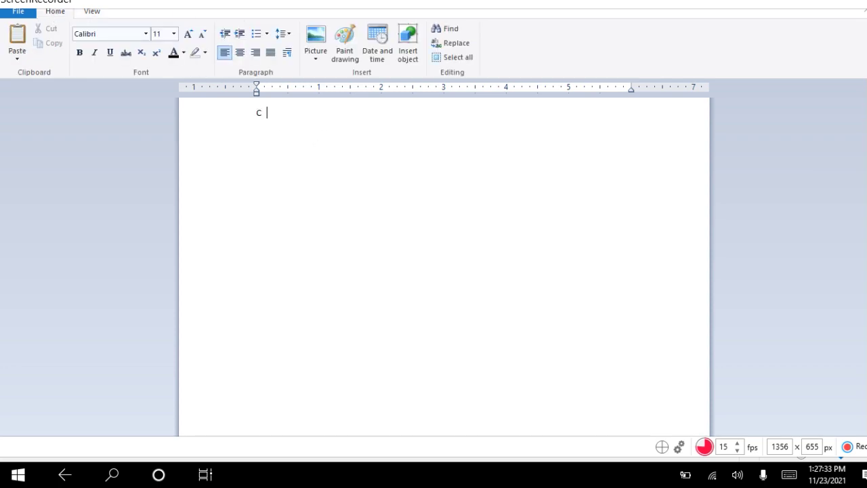
text(er)
key(Return)
Write the body paragraph "We are studying in std III. Computers are very important in thr present era. The world is full of latest technologies."
text(We are studying)
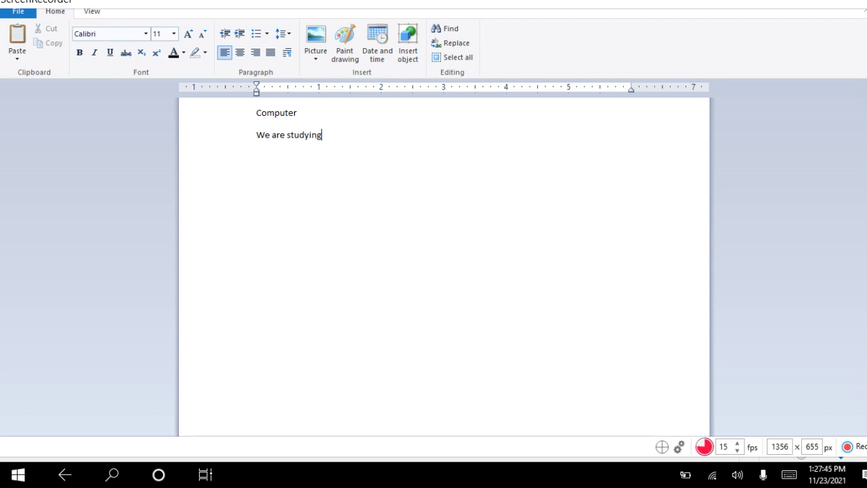
text( in std)
text(III. Computers a)
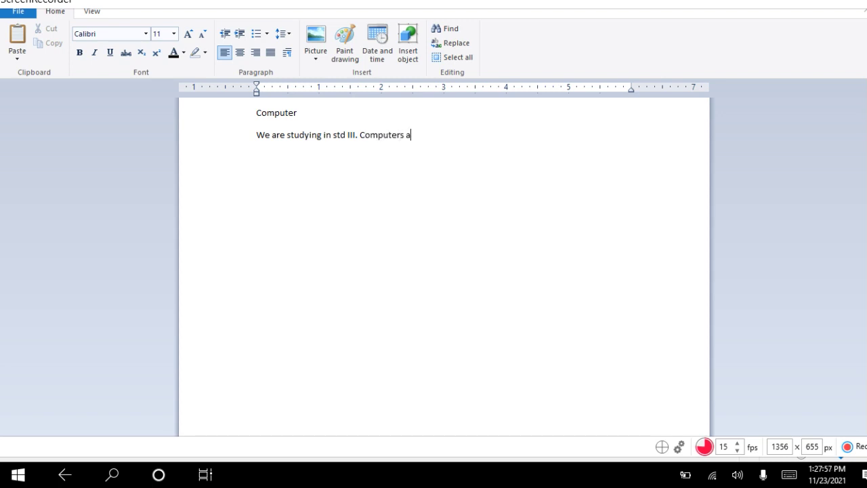
text(re very important)
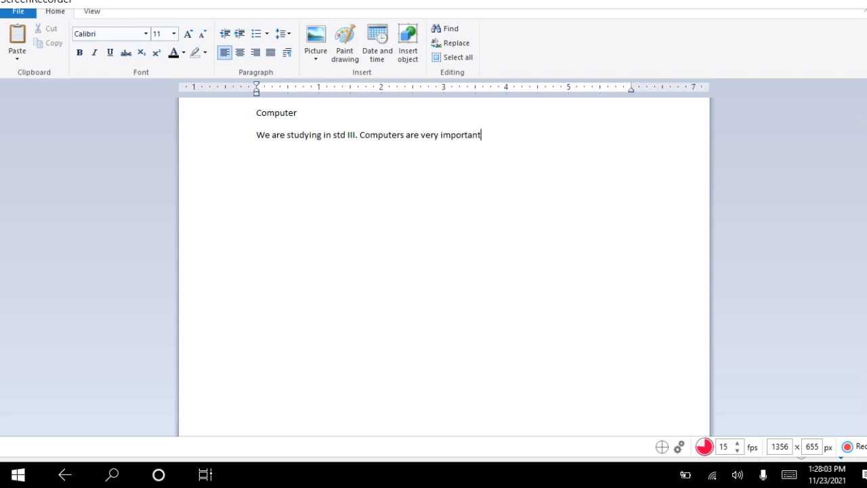
text( in thr present e)
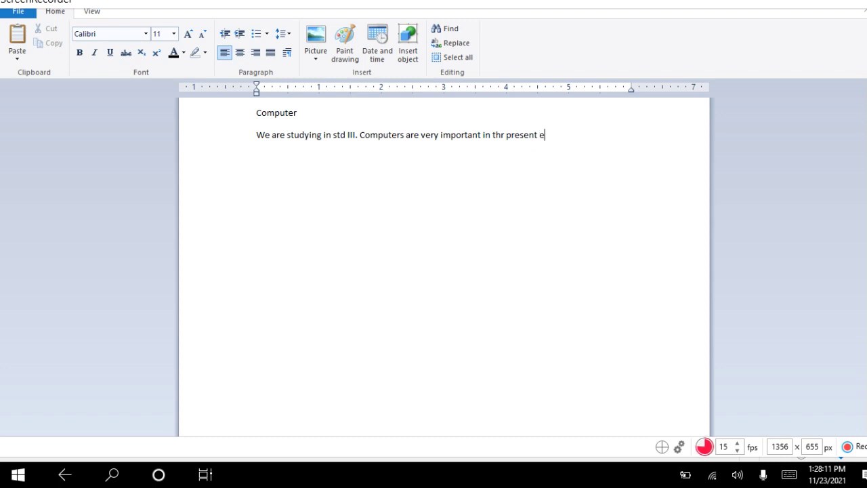
text(ra. The world is fu)
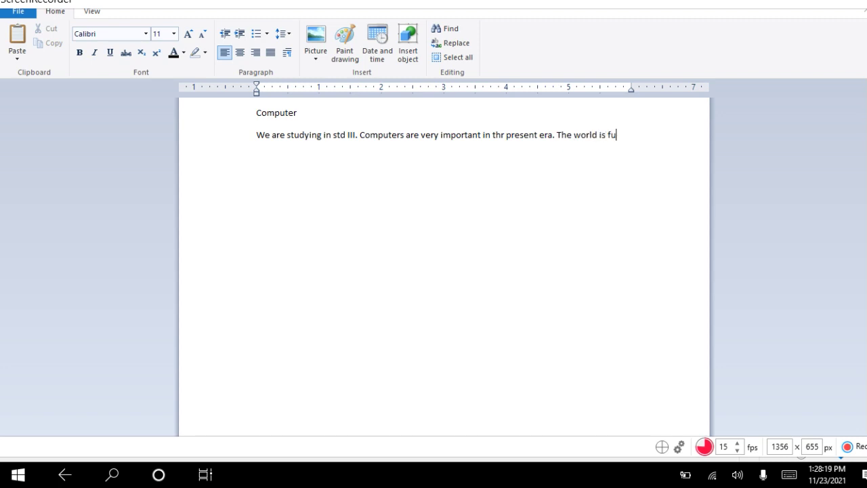
text(ll of latest technolpgies)
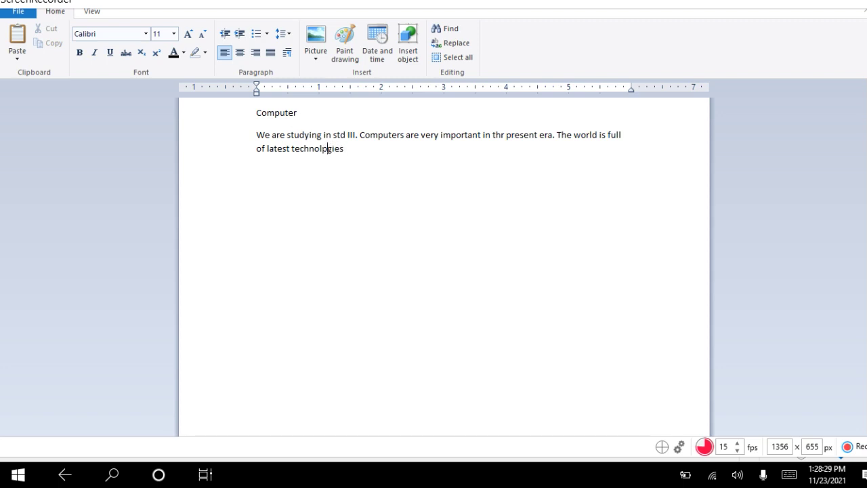
click(329, 149)
key(BackSpace)
text(ogies.)
Set the font size of the heading "Computer" to 28
double_click(284, 119)
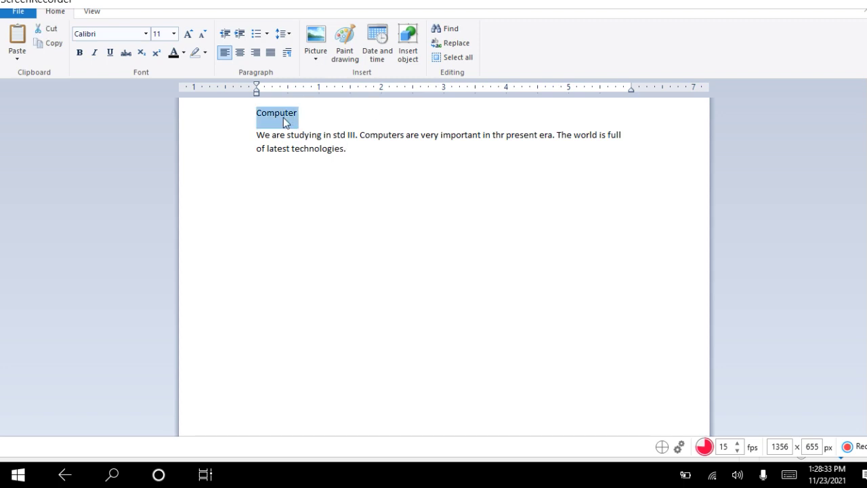
click(188, 35)
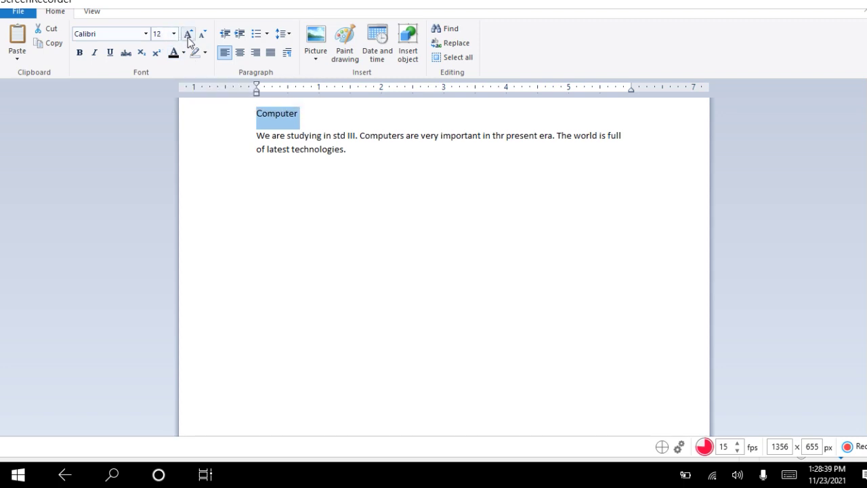
click(188, 35)
double_click(188, 36)
triple_click(188, 35)
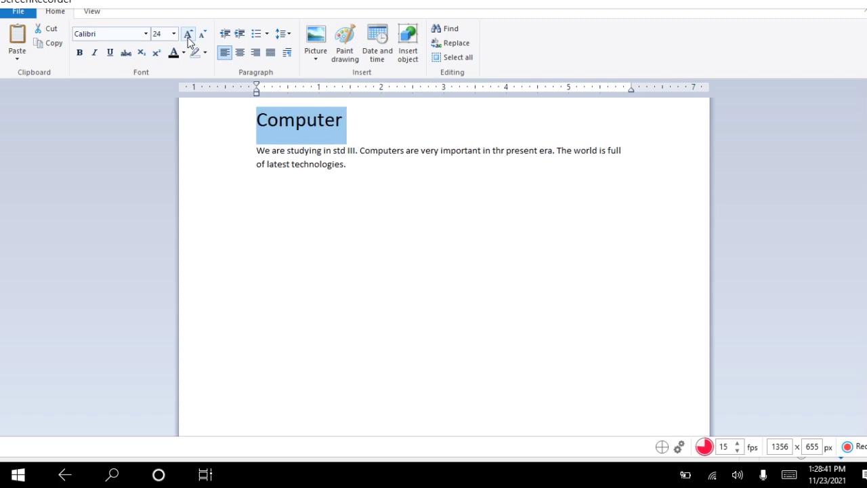
triple_click(188, 35)
double_click(188, 38)
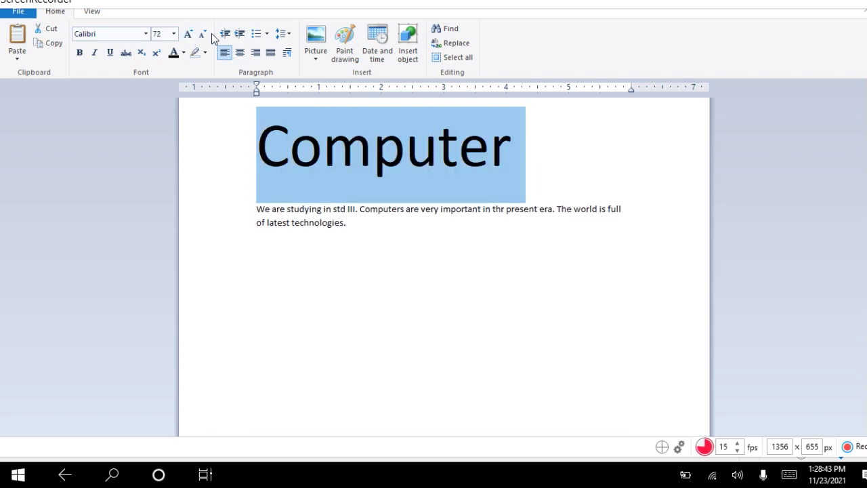
click(204, 35)
click(203, 36)
click(203, 35)
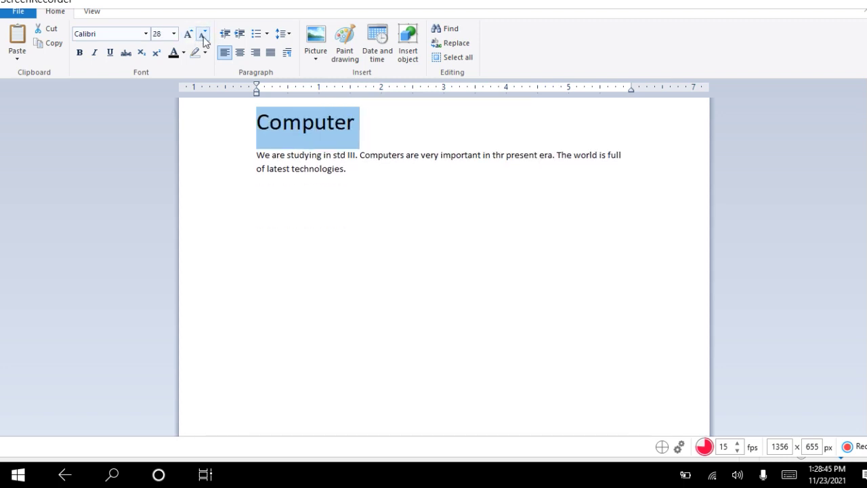
Center the heading "Computer" and color its text green
click(241, 54)
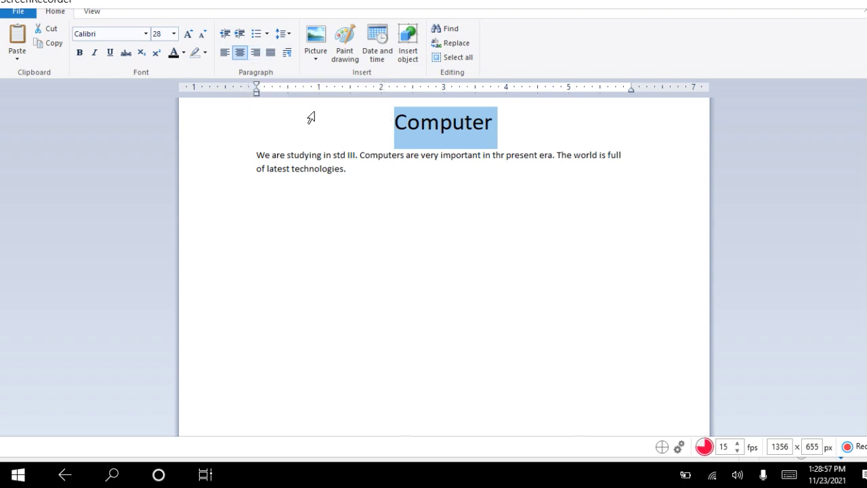
click(184, 54)
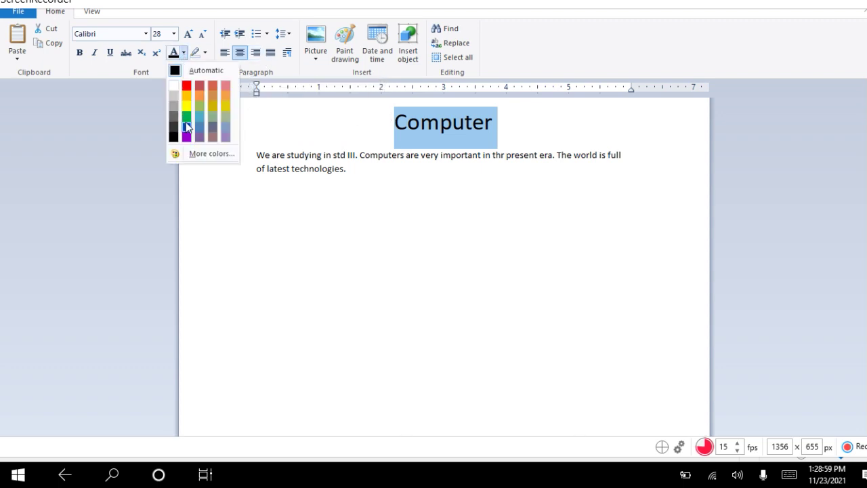
click(183, 125)
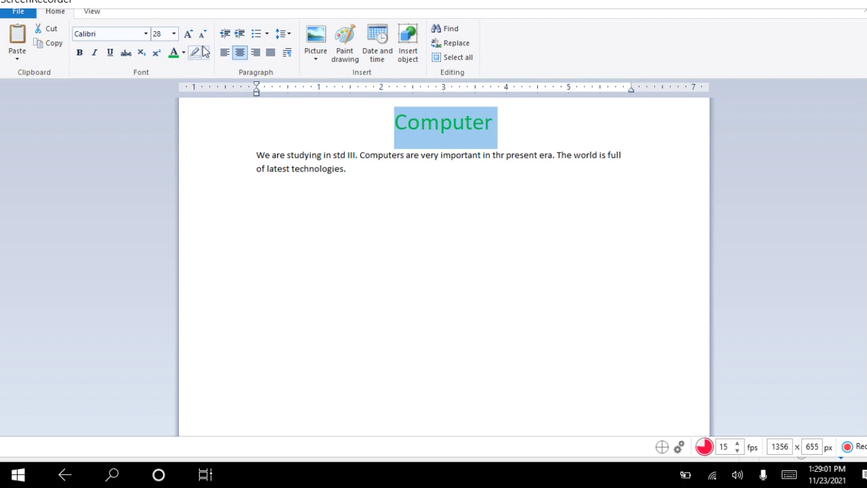
Make the heading "Computer" underlined and bold, and change its text color to purple
click(112, 57)
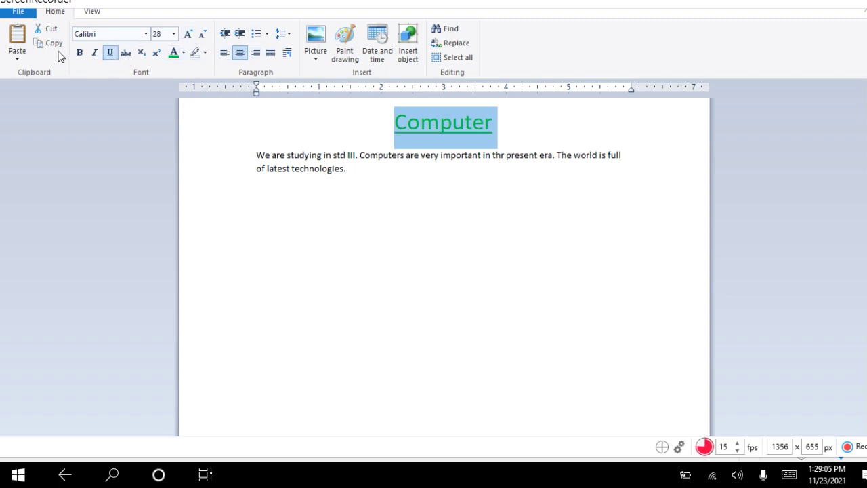
click(79, 53)
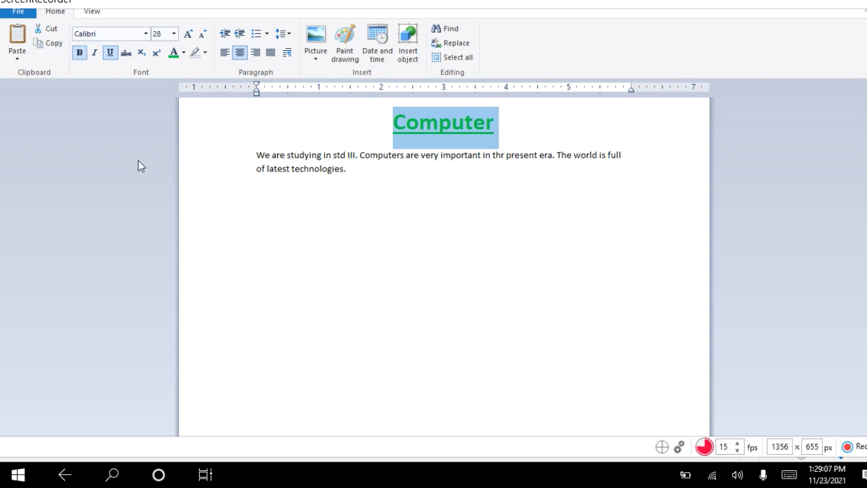
click(183, 54)
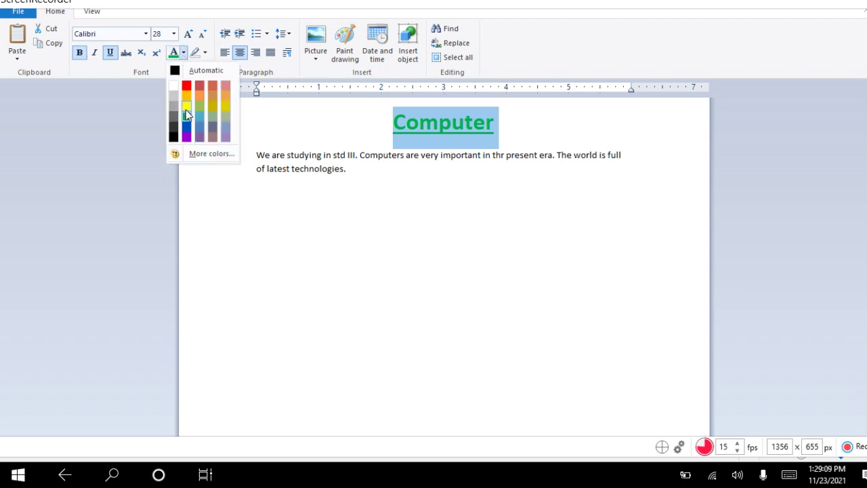
click(186, 136)
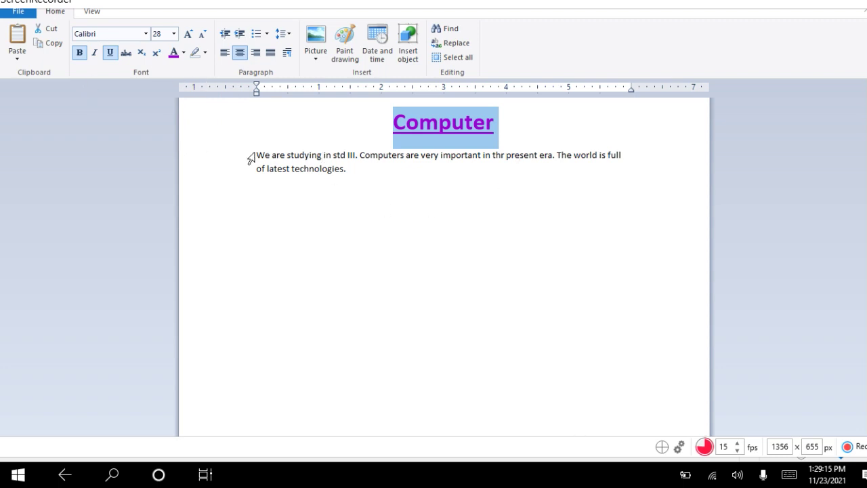
Set the font size of the whole body paragraph below the heading to 16
drag(257, 155, 370, 180)
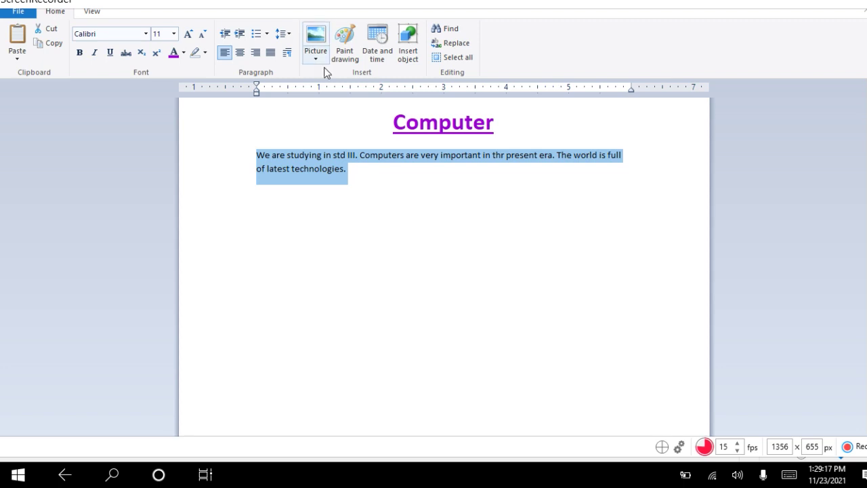
click(191, 34)
click(190, 34)
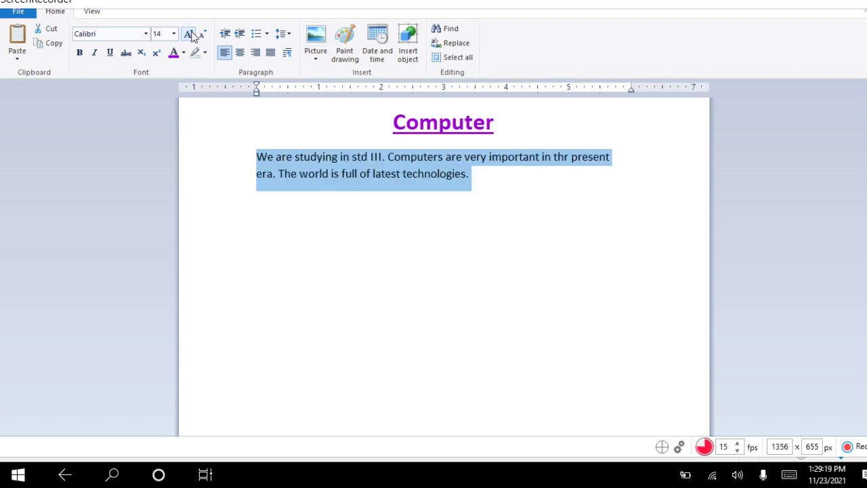
click(191, 34)
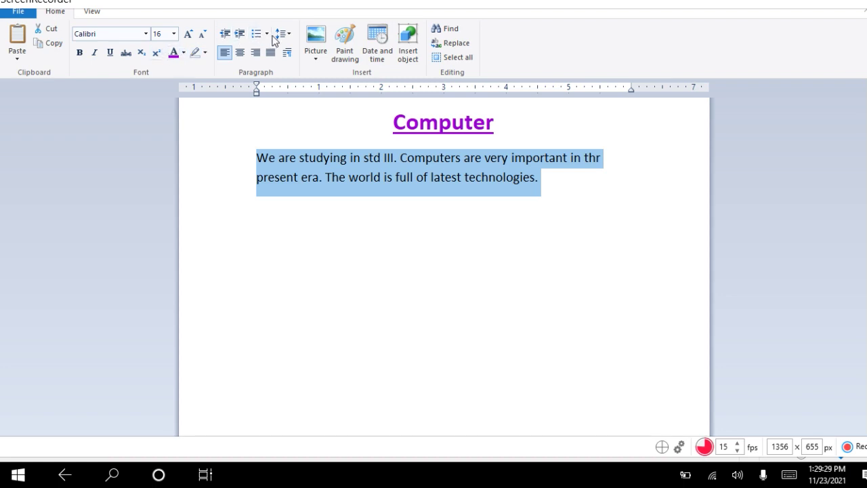
Add a new paragraph after the body text reading "The computers are used in every fields."
click(565, 201)
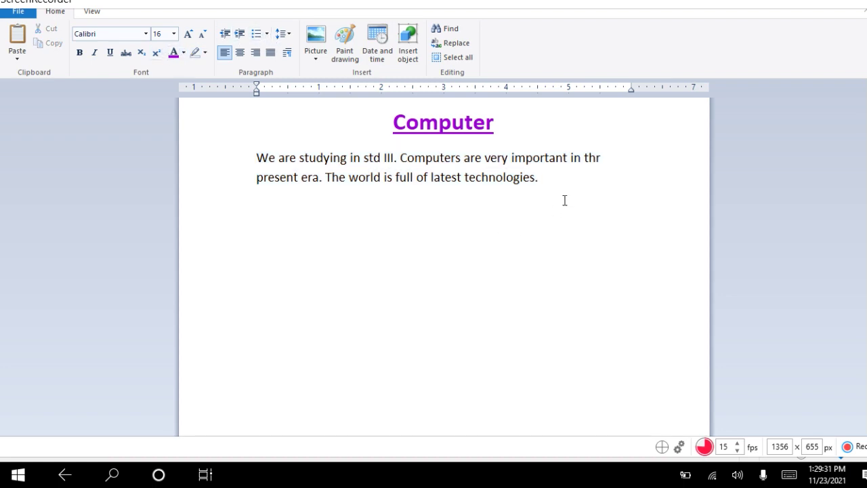
key(Return)
text(the)
key(BackSpace)
key(BackSpace)
key(BackSpace)
text(The computers)
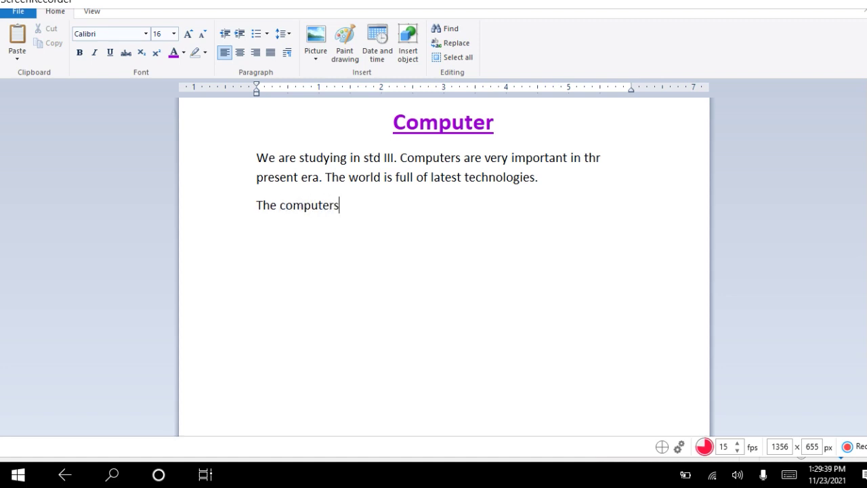
text( are used in )
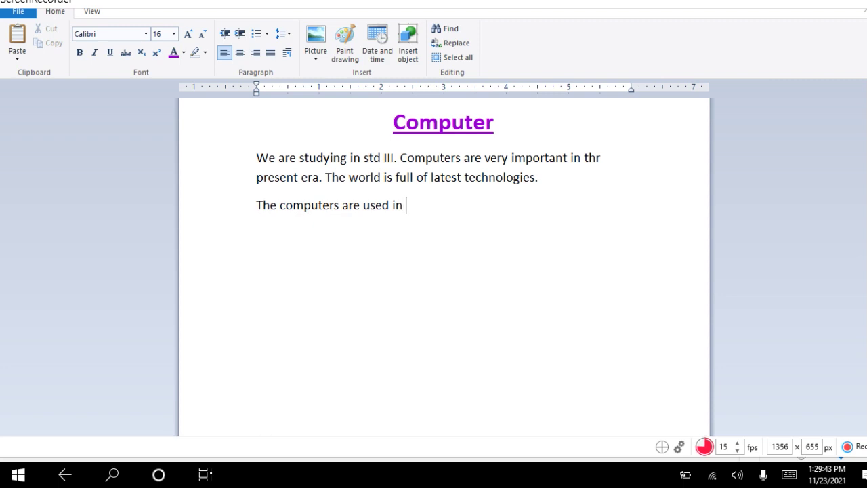
text(eb)
key(BackSpace)
text(very fields)
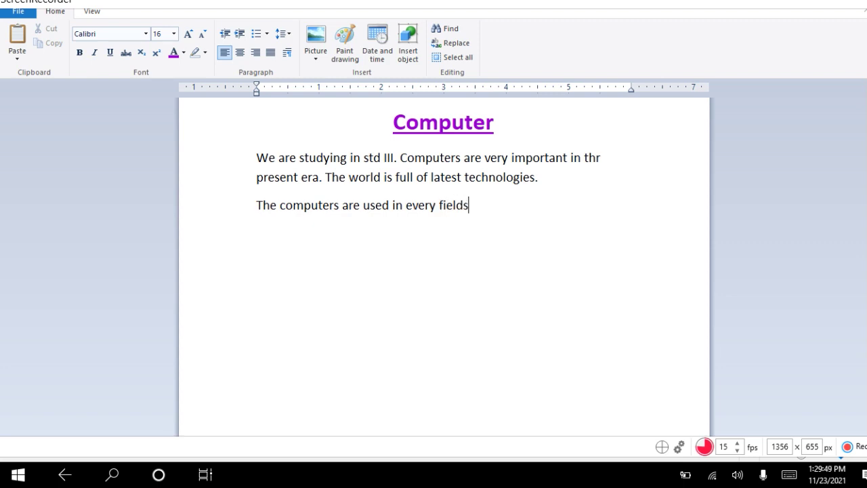
text(.)
Add the line "Example" below the last paragraph and start a bulleted list under it with the item "schools"
key(Return)
text(Example)
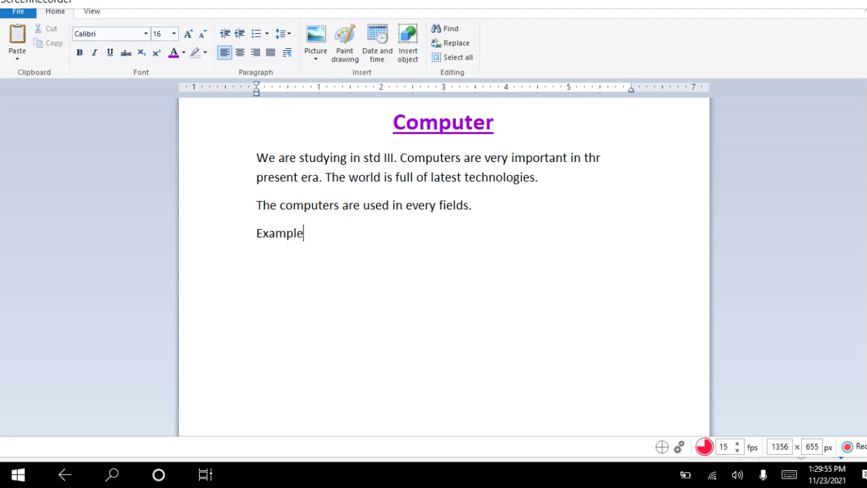
click(256, 34)
click(257, 35)
key(Return)
click(257, 35)
text(schools)
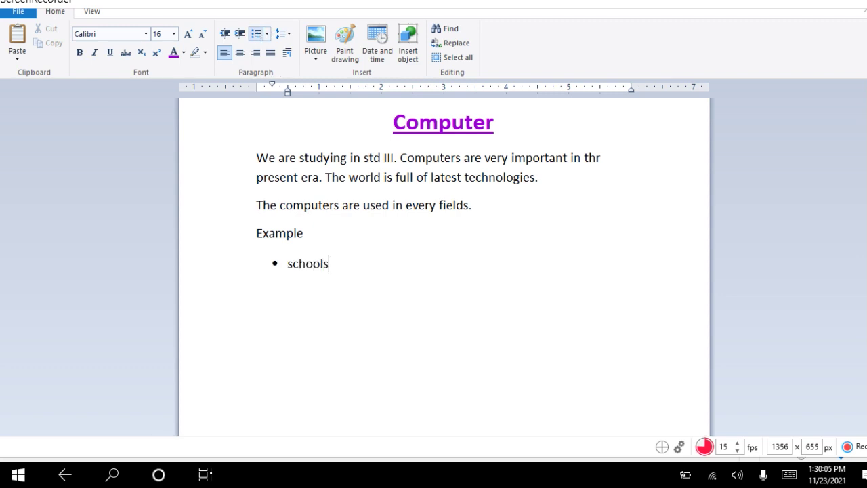
Add the bullet items "hospitals", "banks" and "airport, etc.", and end the list with a plain empty line below it
key(Return)
text(hospitals )
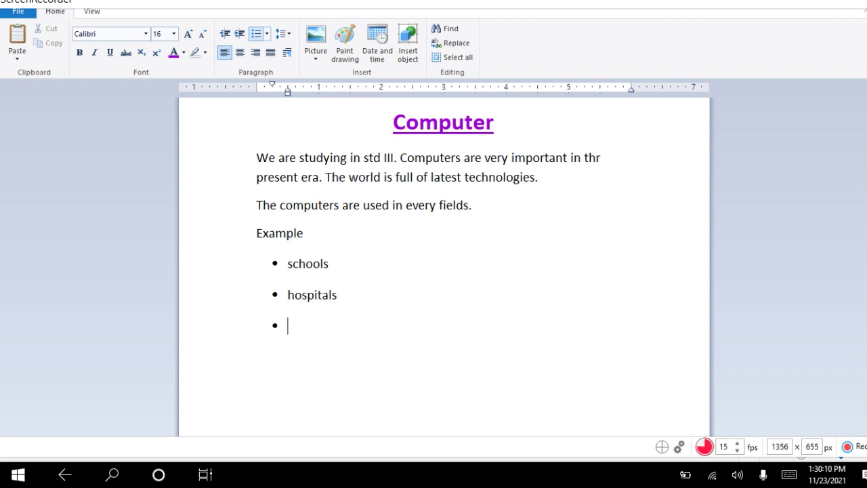
text(banks)
key(Return)
text(airport)
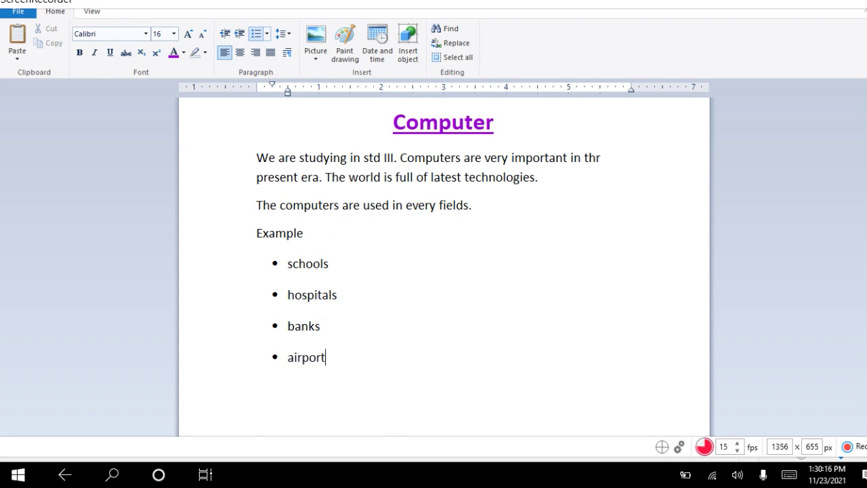
text(, etc)
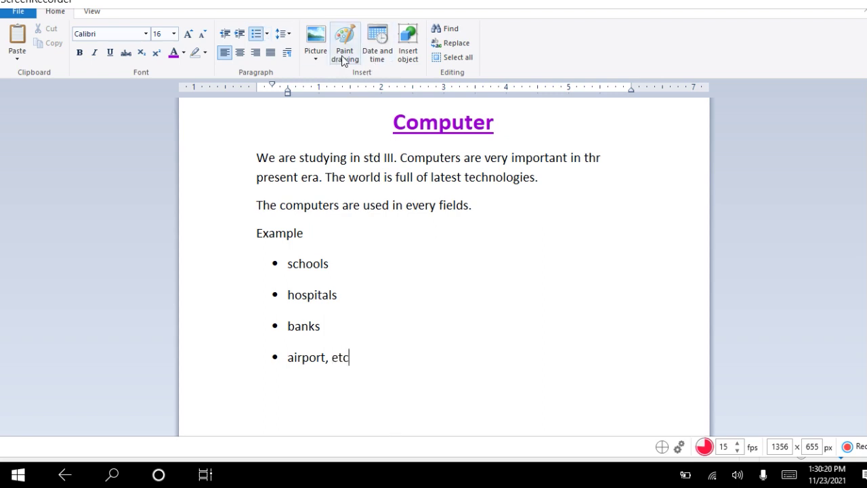
text(.)
key(Return)
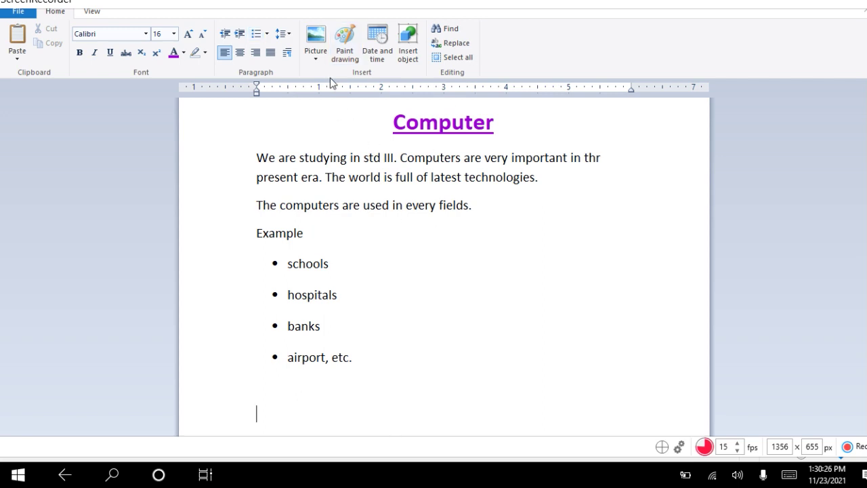
click(269, 38)
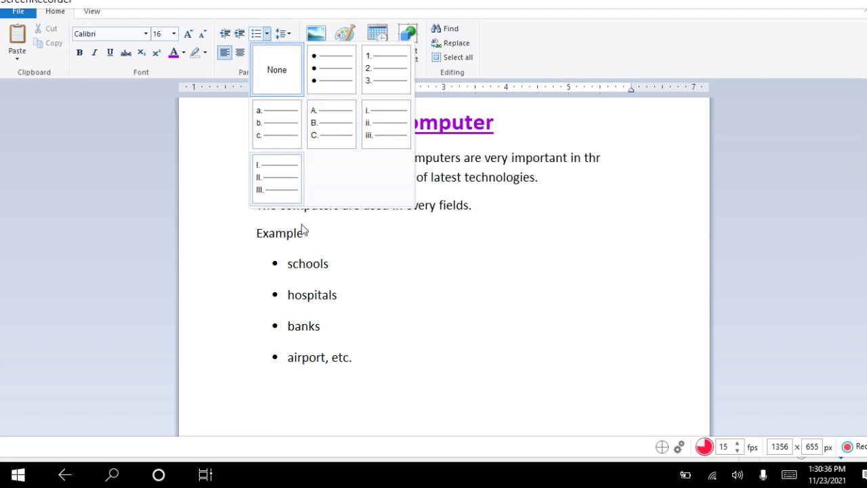
key(Escape)
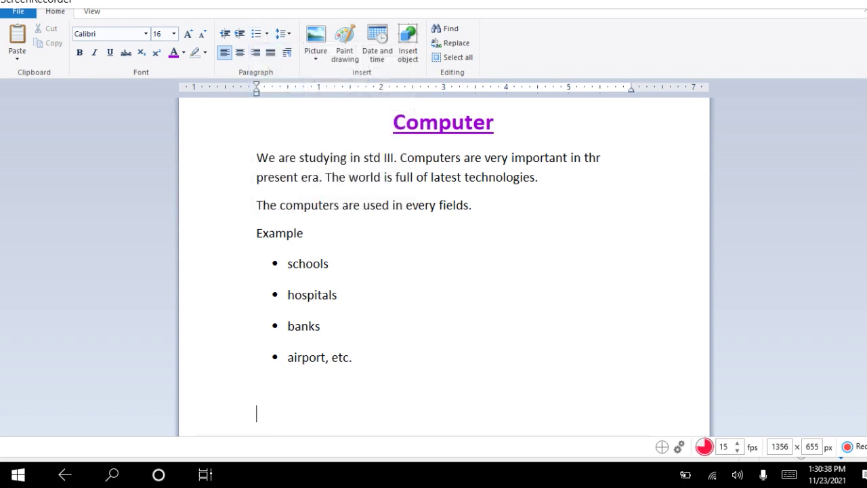
Insert a Paint drawing below the list and draw a five-point star with a light pink outline in it
click(352, 49)
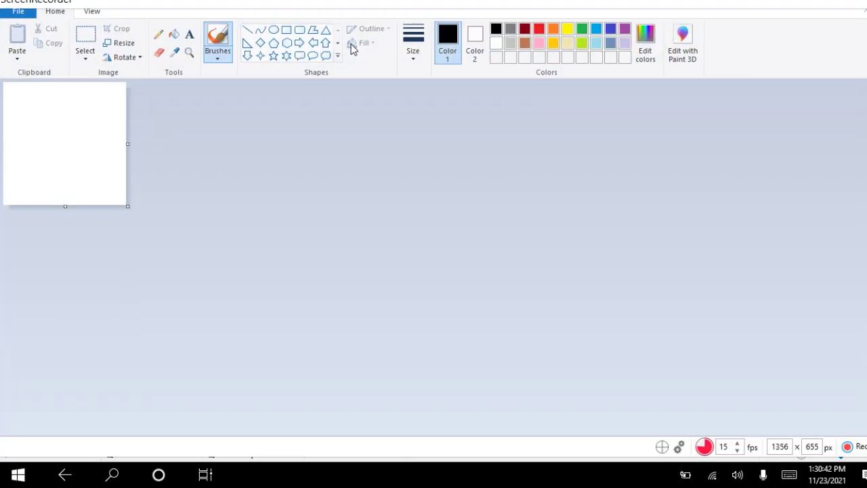
click(273, 55)
drag(64, 114, 17, 157)
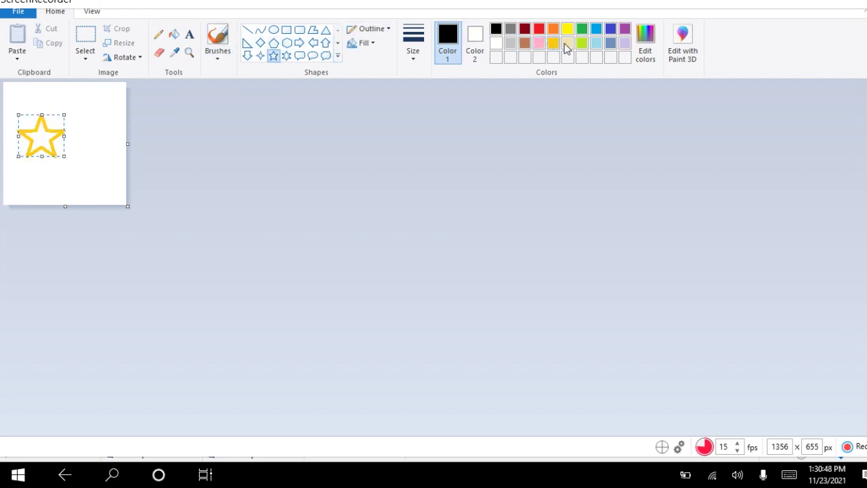
click(543, 43)
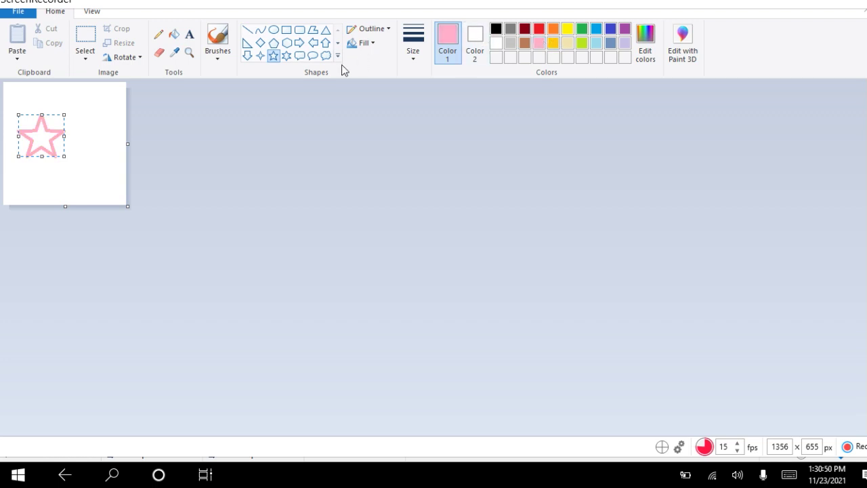
click(362, 43)
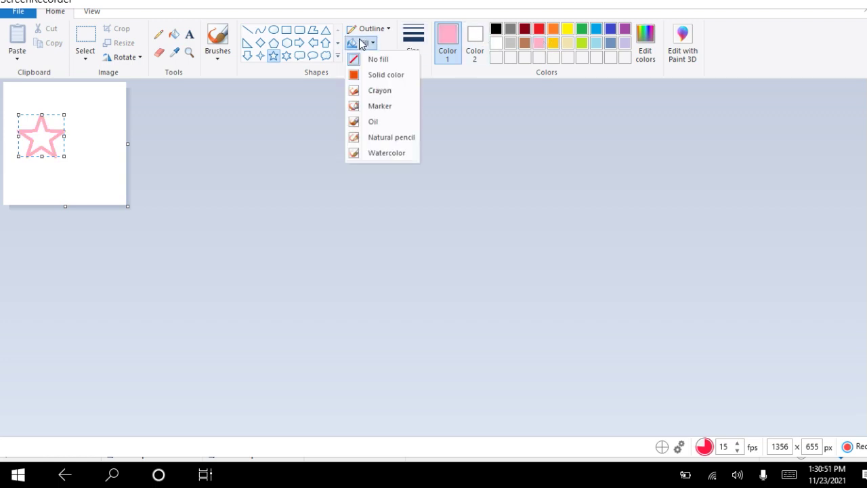
click(42, 137)
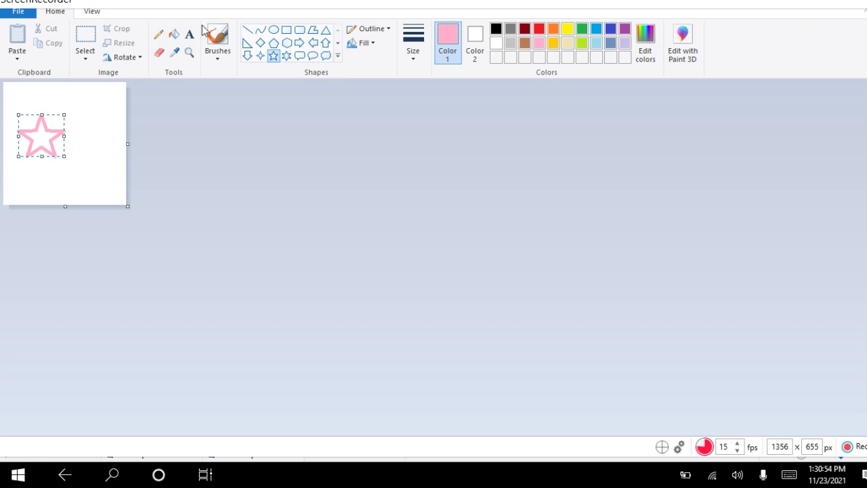
Draw a large right triangle across the star, reaching the canvas's left edge, with a red outline
click(247, 43)
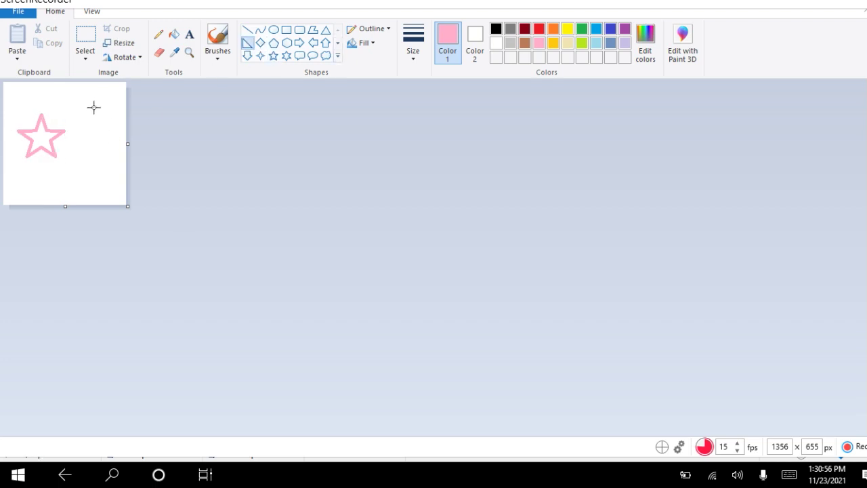
drag(93, 106, 1, 175)
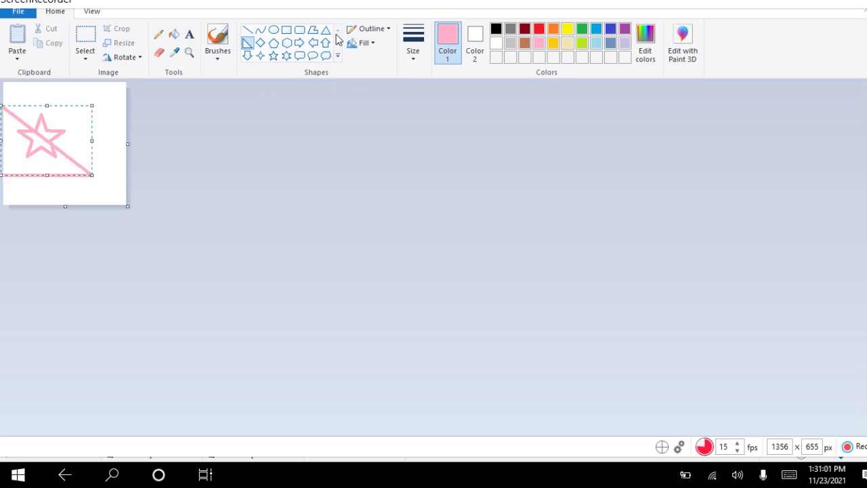
click(539, 28)
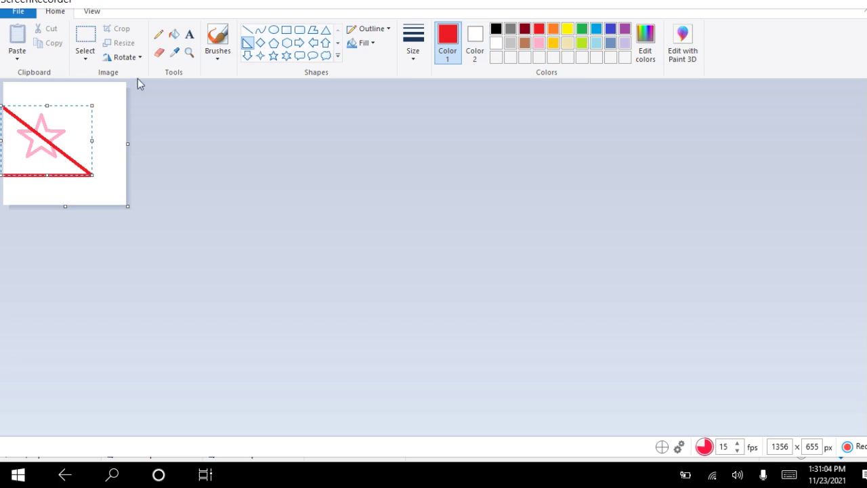
Draw a hexagon overlapping the upper right of the star and give it a yellow outline
click(288, 43)
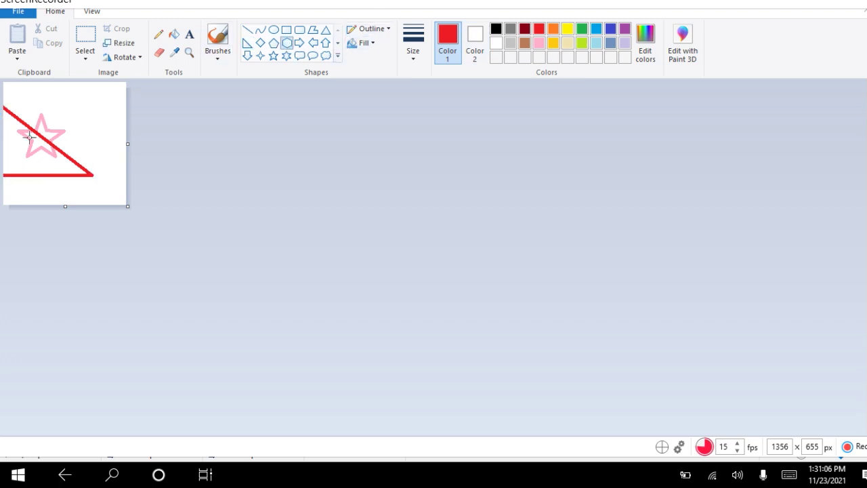
mouse_move(92, 96)
mouse_down()
mouse_move(81, 145)
mouse_move(53, 143)
mouse_up()
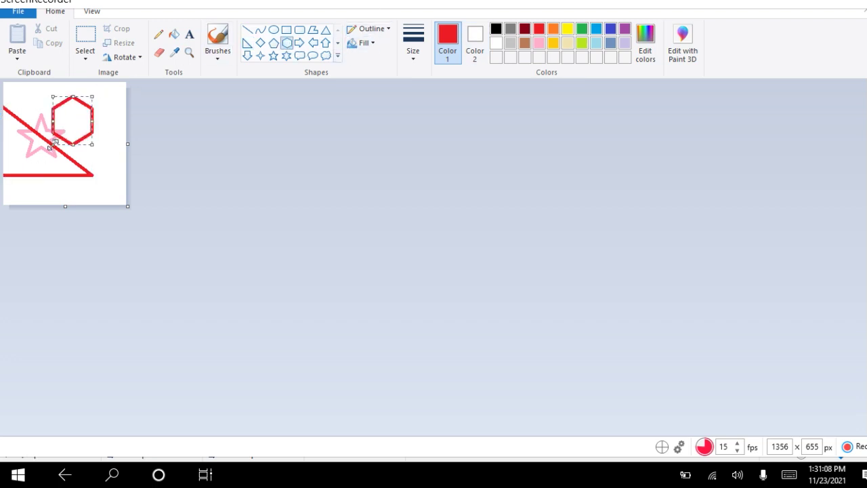
click(569, 30)
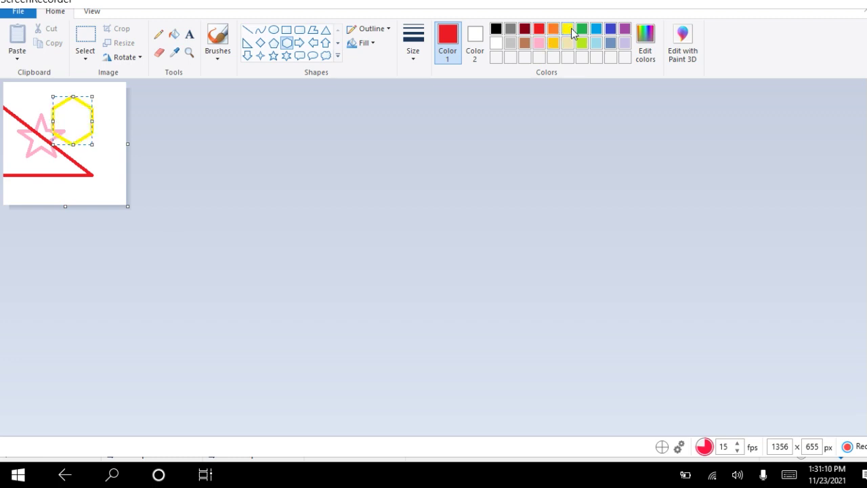
click(163, 108)
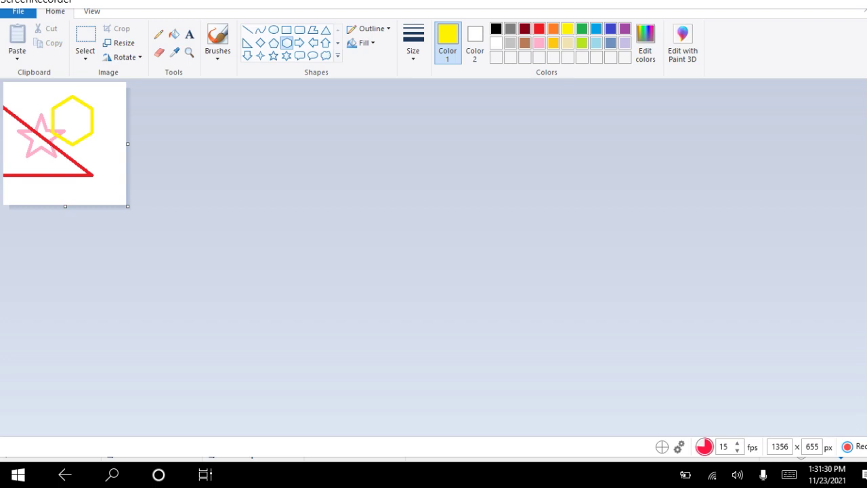
Switch back to the WordPad document containing the embedded drawing
key(super)
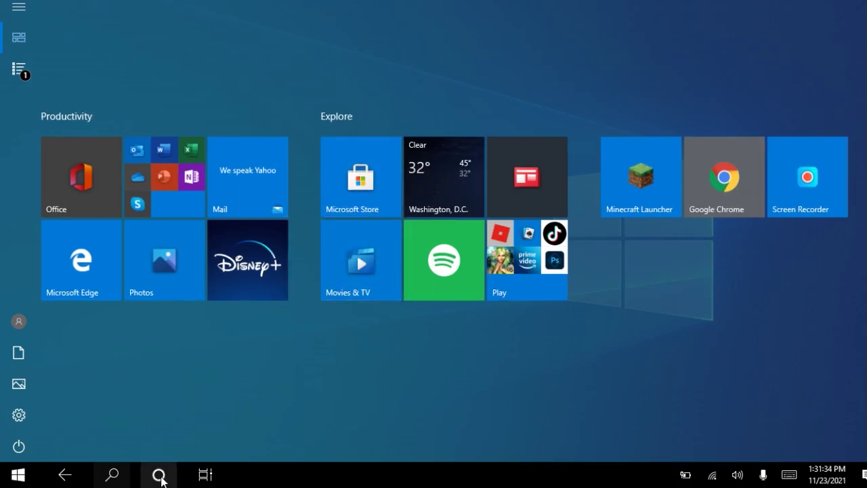
click(158, 474)
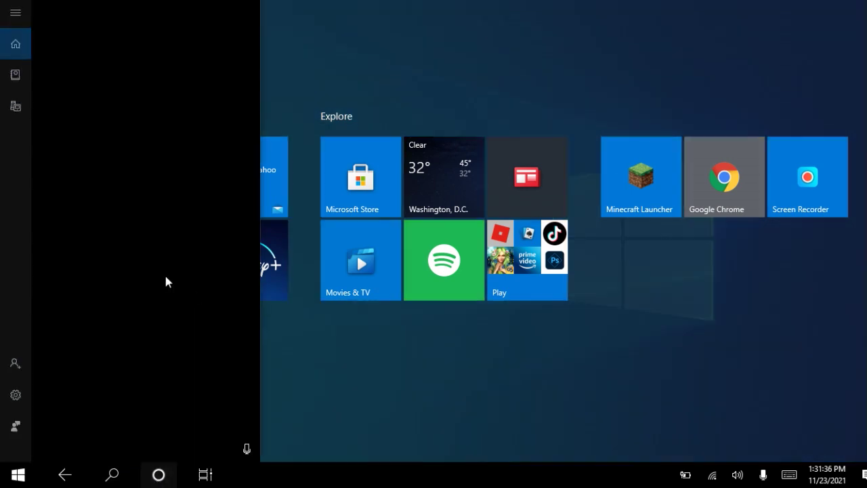
click(205, 475)
key(super+Tab)
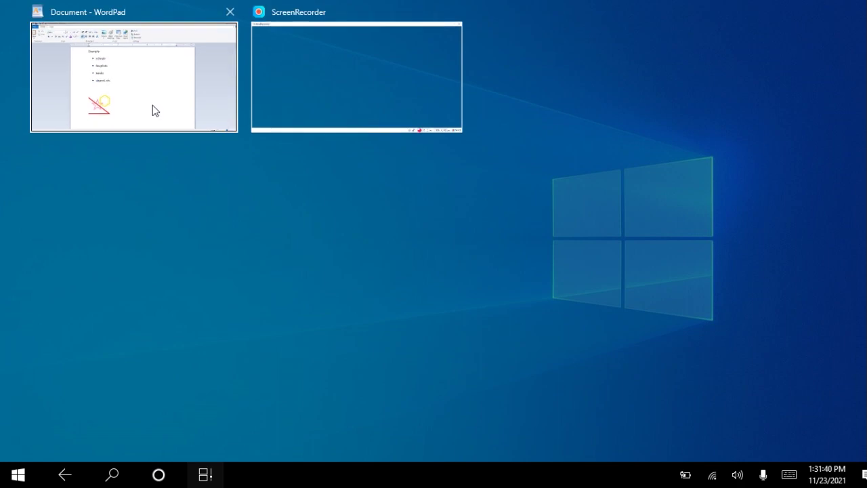
click(153, 107)
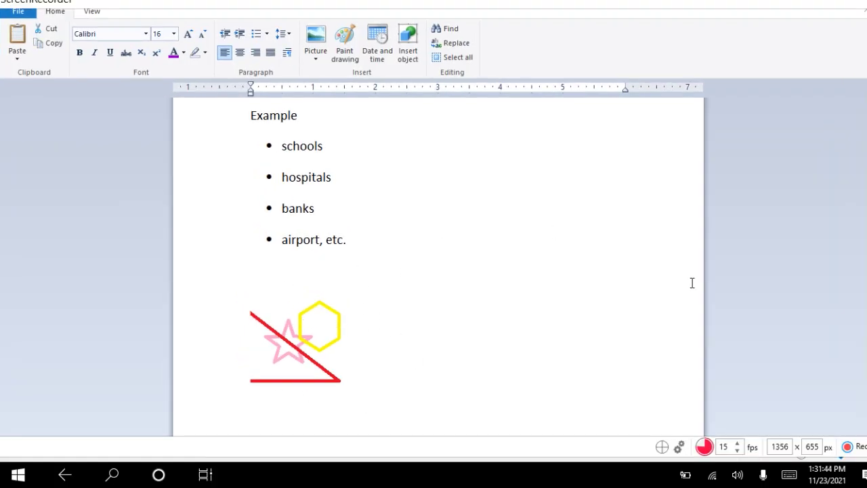
Insert the date in the format 11/23/21 before the heading "Computer" and put it on its own line above
key(Up)
key(Up)
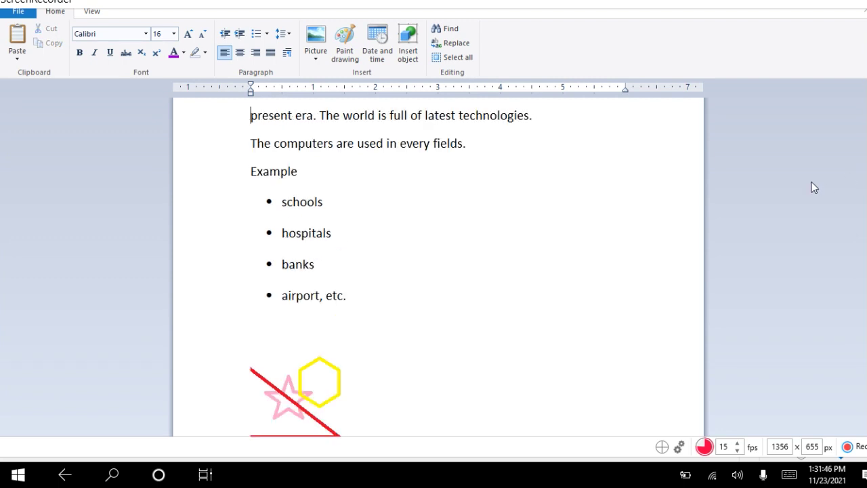
key(Up)
key(Up)
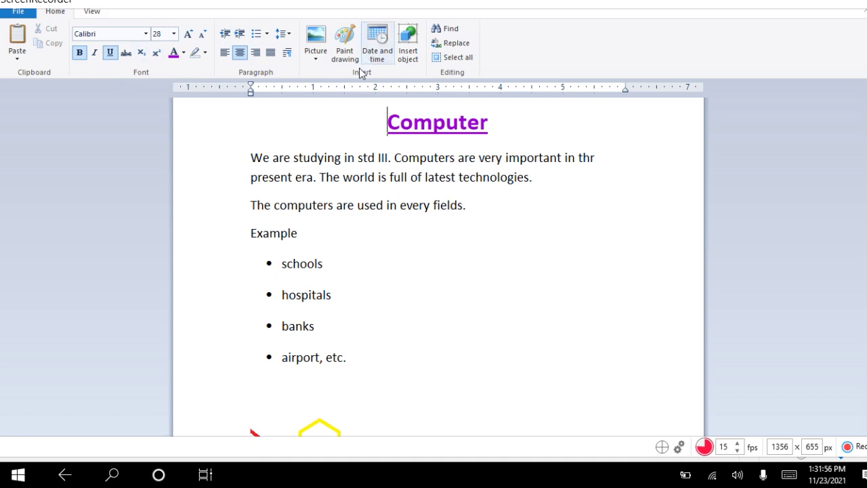
click(377, 47)
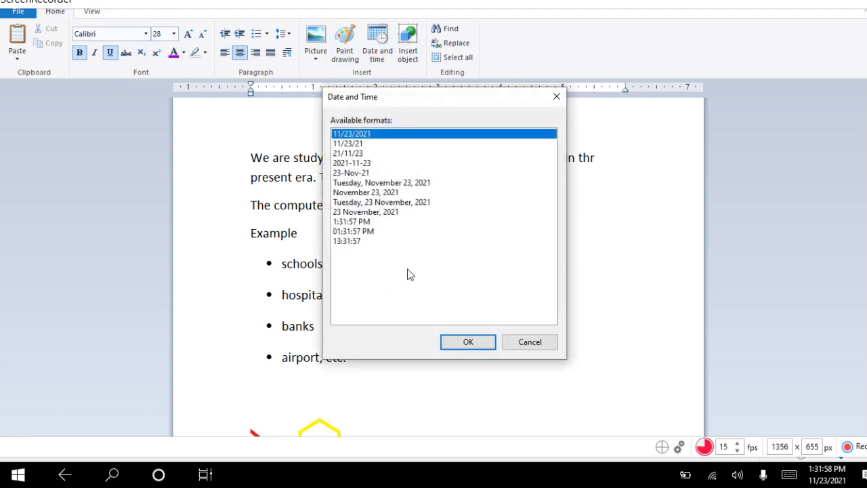
click(371, 145)
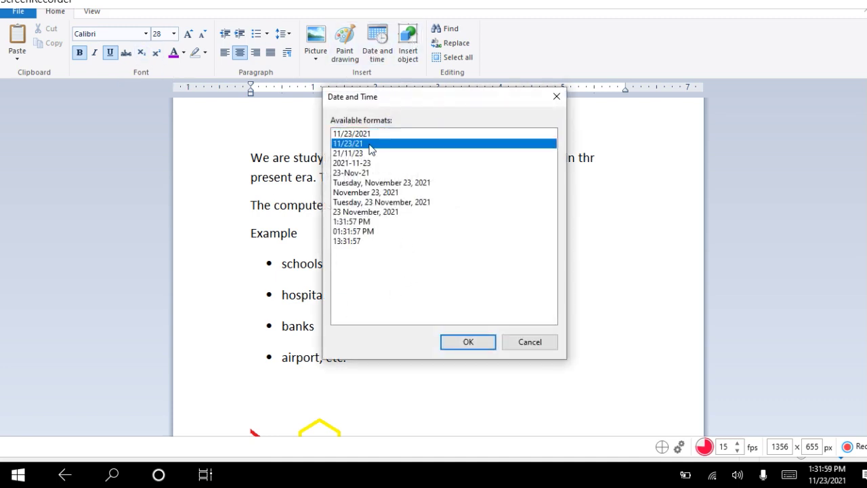
click(467, 341)
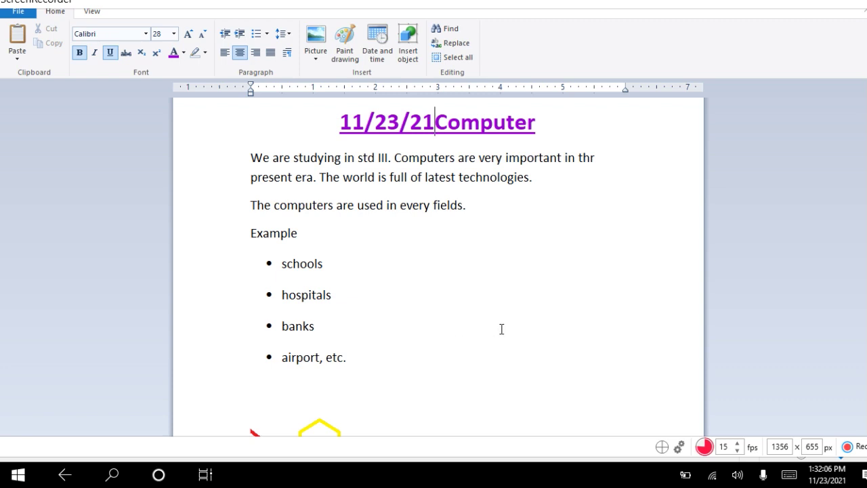
key(Return)
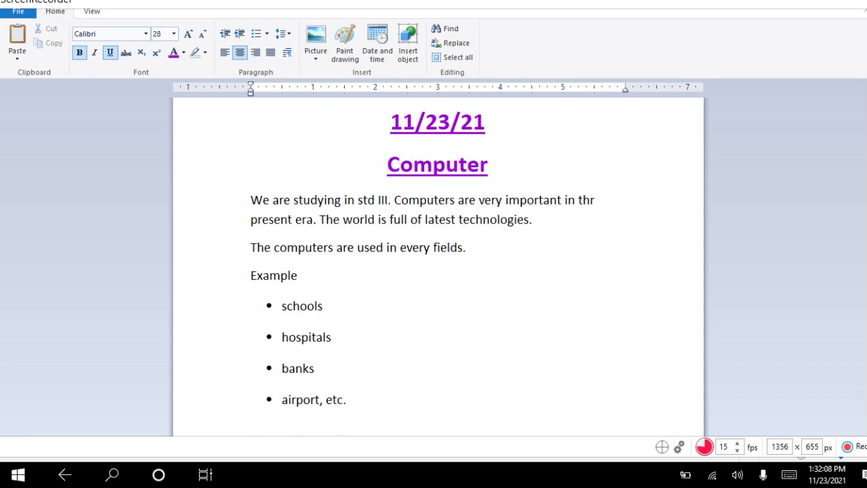